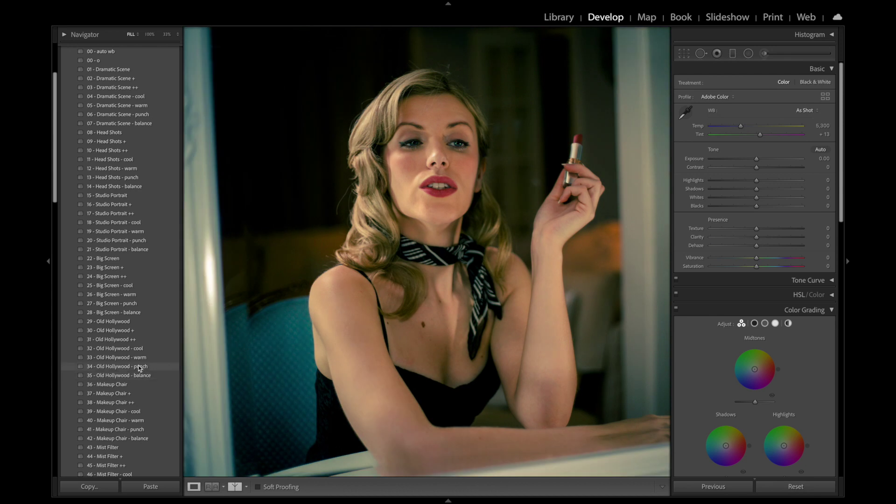
# - Apply the 34 - Old Hollywood - punch preset to the portrait, setting exposure to +0.30 and vibrance to 0
pyautogui.click(121, 366)
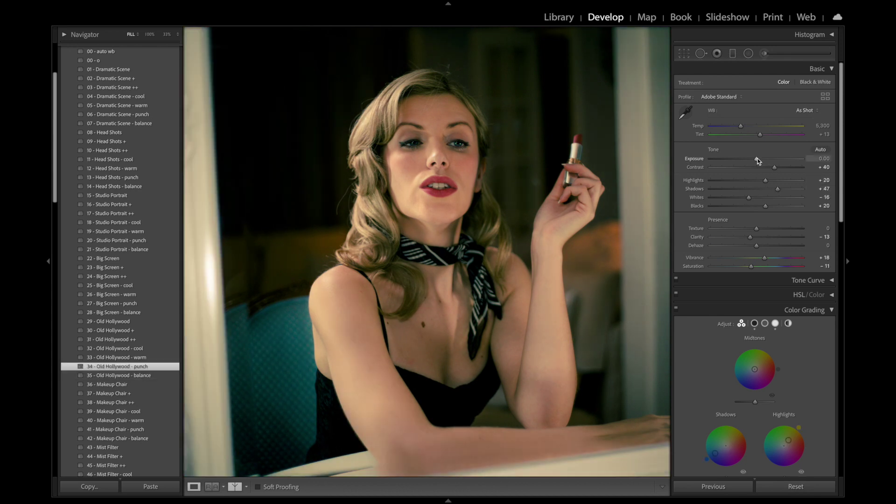
pyautogui.moveTo(758, 159); pyautogui.dragTo(760, 158)
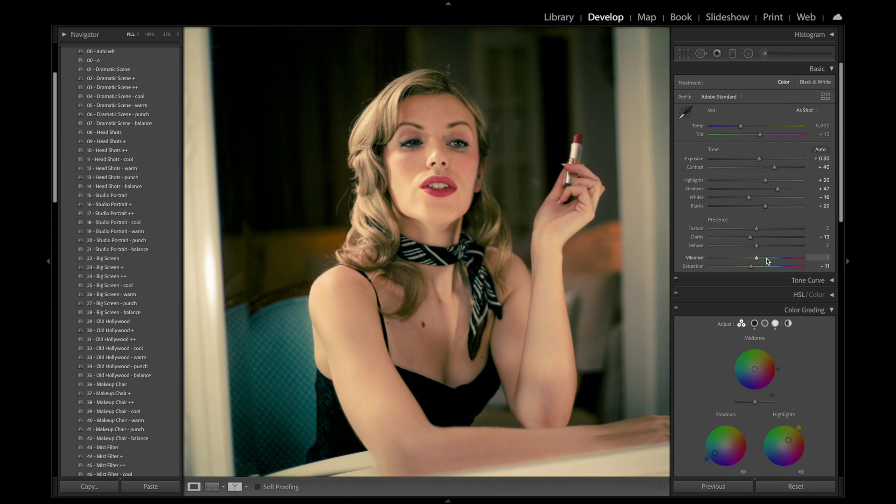
pyautogui.click(833, 69)
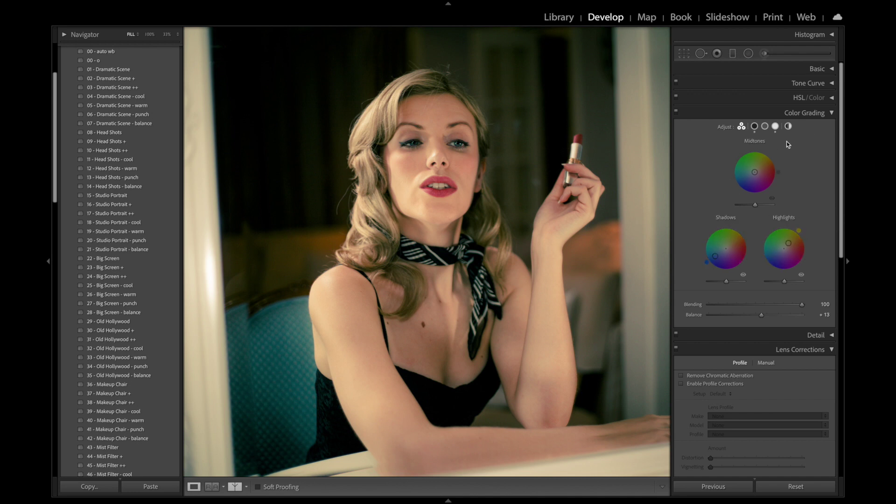
# - Review the shadows, midtones and global color grading wheels, and preview the grading balance at -100 before restoring it to +13
pyautogui.click(755, 127)
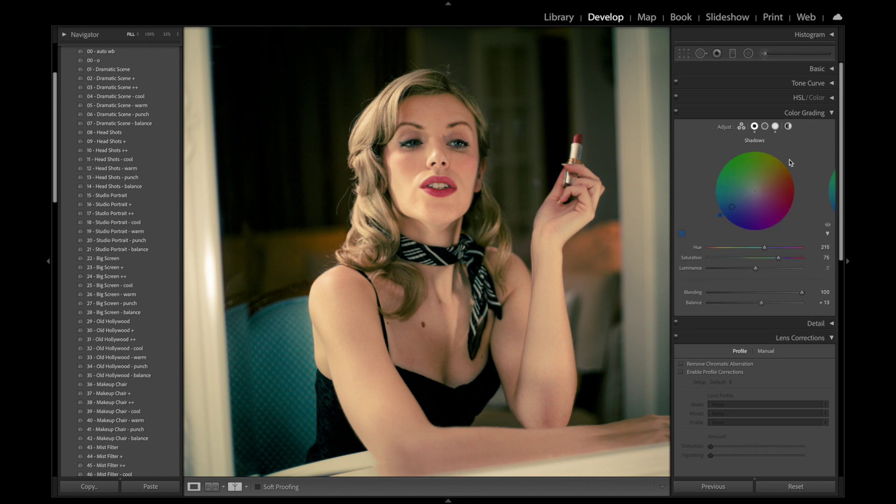
pyautogui.click(765, 127)
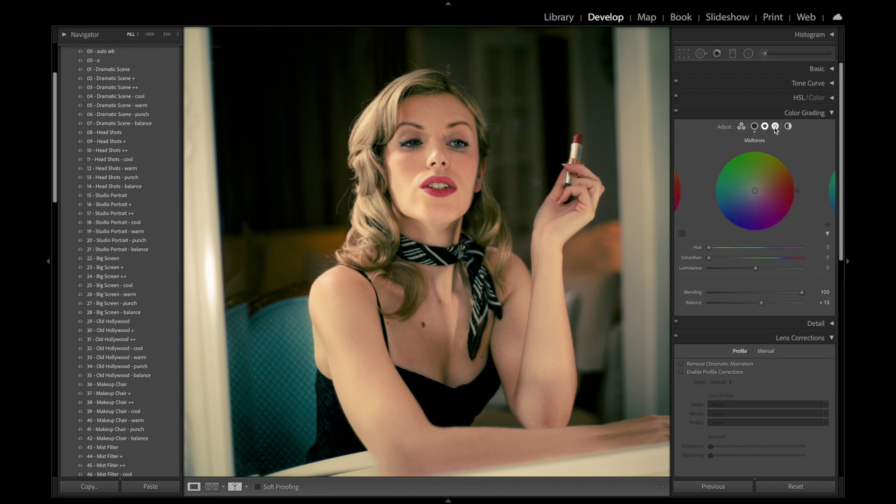
pyautogui.click(789, 127)
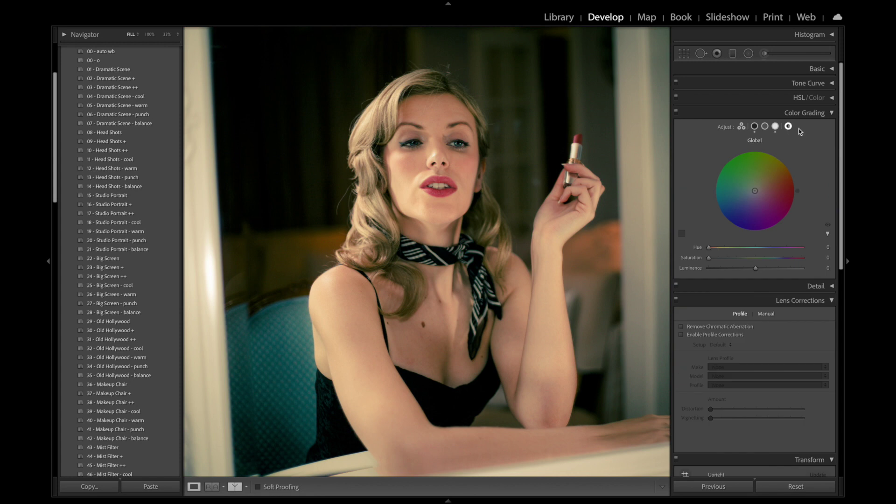
pyautogui.click(741, 129)
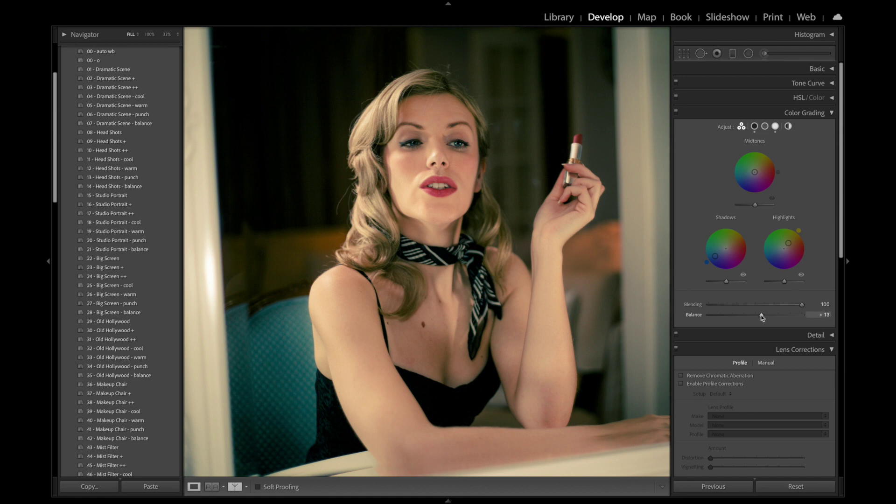
pyautogui.moveTo(762, 317); pyautogui.dragTo(752, 318)
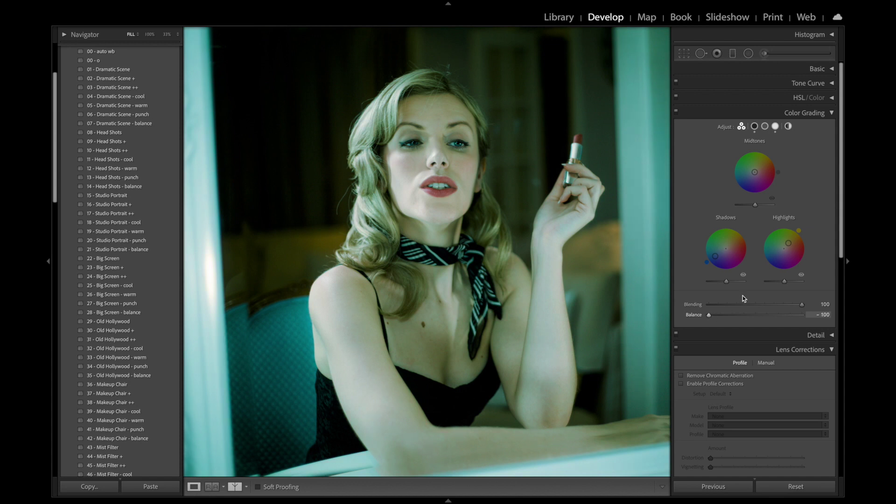
pyautogui.moveTo(734, 318); pyautogui.dragTo(762, 317)
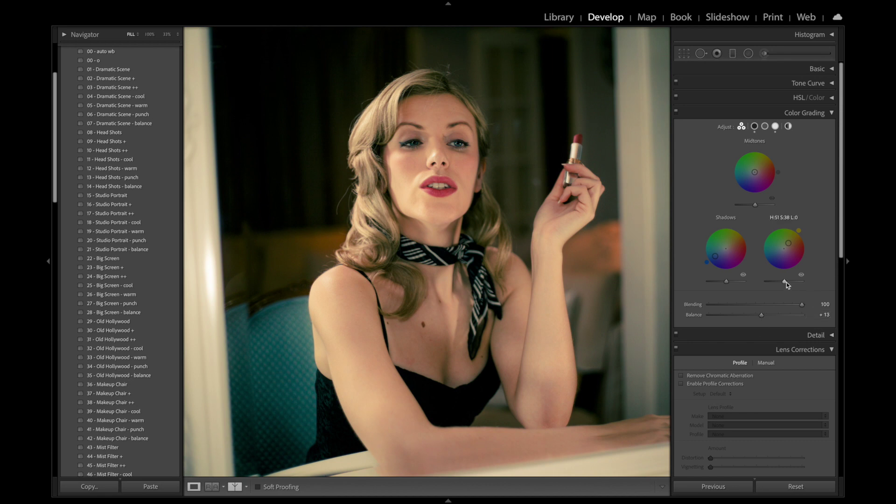
# - Lower the color grading luminance of the highlights, shadows and midtones slightly, and tint the midtones faintly yellow-orange
pyautogui.moveTo(786, 282)
pyautogui.mouseDown()
pyautogui.moveTo(794, 281)
pyautogui.moveTo(783, 283)
pyautogui.mouseUp()
pyautogui.moveTo(727, 283); pyautogui.dragTo(723, 286)
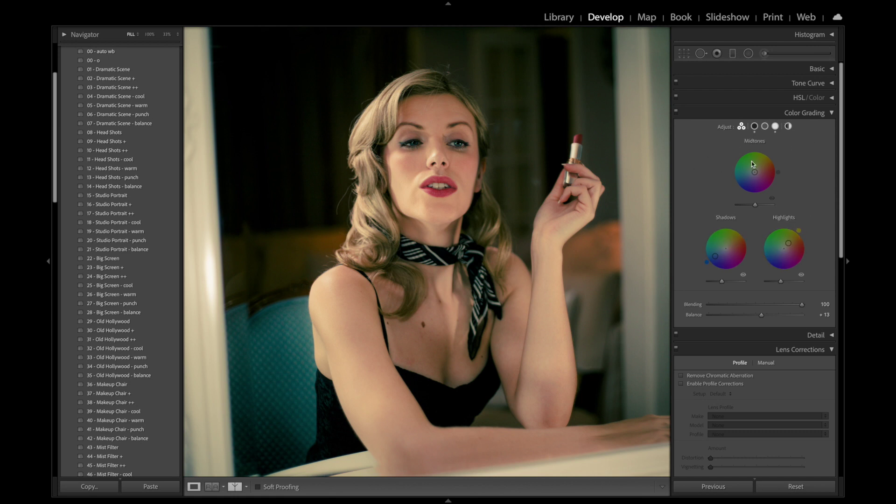
pyautogui.moveTo(754, 172); pyautogui.dragTo(756, 171)
pyautogui.moveTo(756, 206)
pyautogui.mouseDown()
pyautogui.moveTo(744, 206)
pyautogui.moveTo(752, 207)
pyautogui.mouseUp()
# - Set the portrait's exposure to +0.35 and make a slight adjustment to its white balance temperature
pyautogui.click(833, 69)
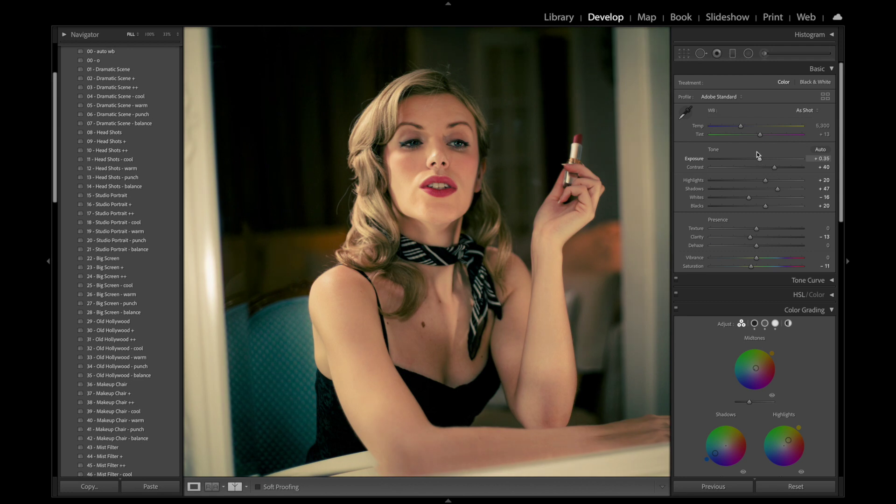
pyautogui.moveTo(743, 127); pyautogui.dragTo(741, 129)
pyautogui.click(832, 69)
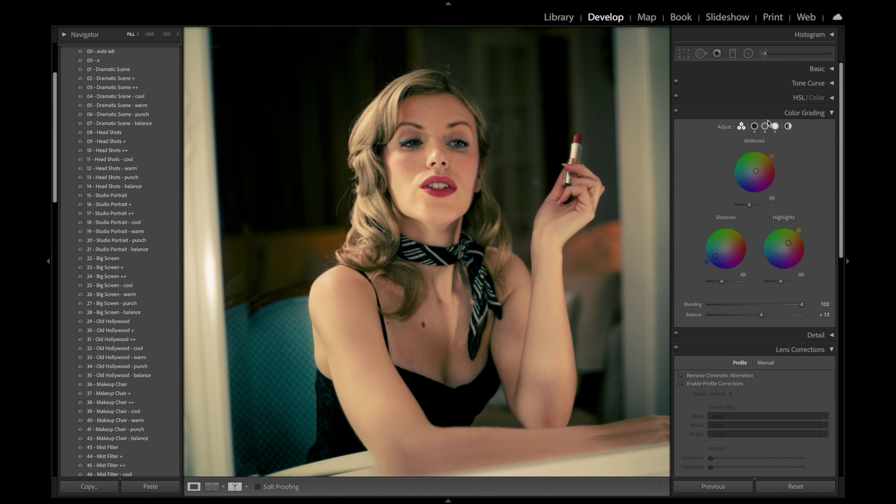
# - Compare the portrait with color grading switched off and on, and inspect the finished photo
pyautogui.click(677, 114)
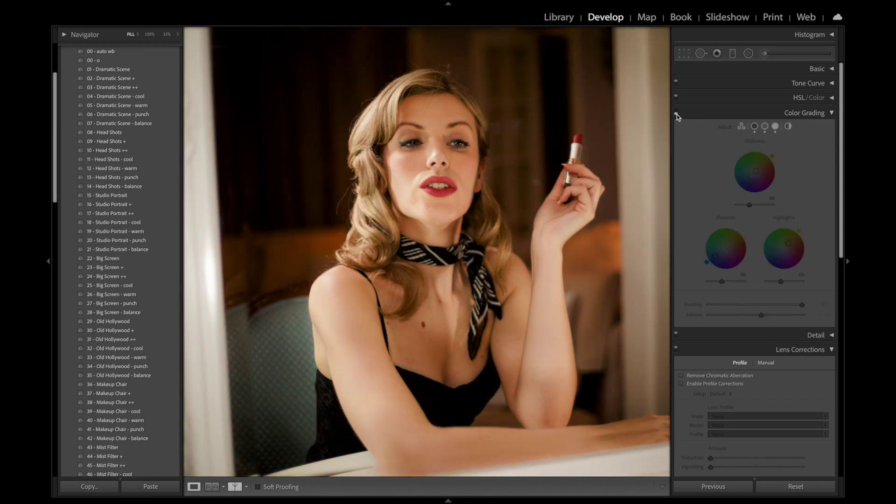
pyautogui.click(676, 111)
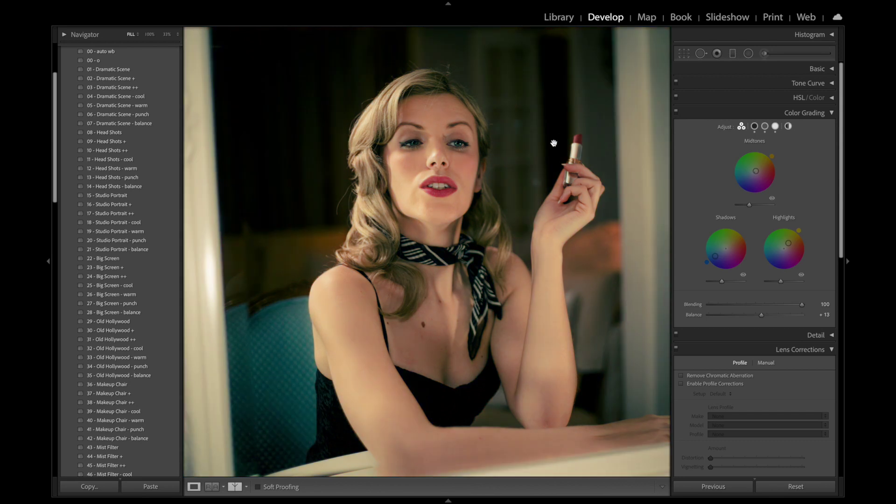
pyautogui.moveTo(554, 142); pyautogui.dragTo(577, 143)
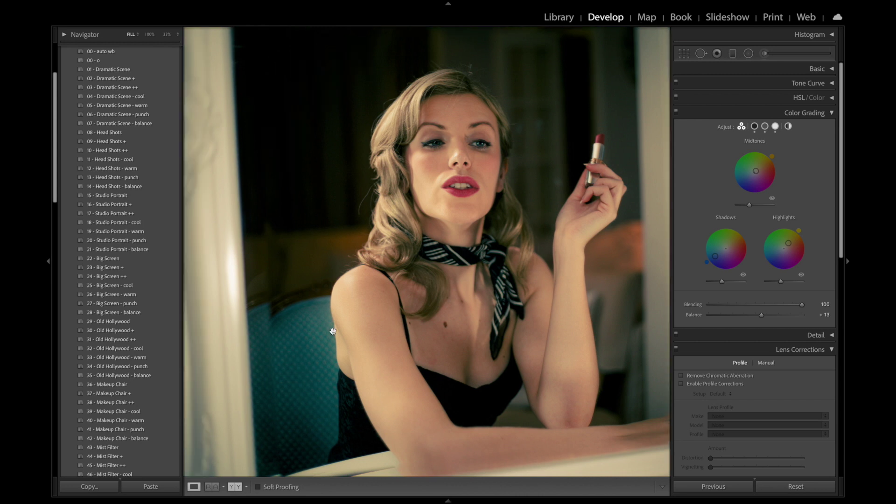
pyautogui.scroll(2, 168, 227)
pyautogui.scroll(1, 166, 228)
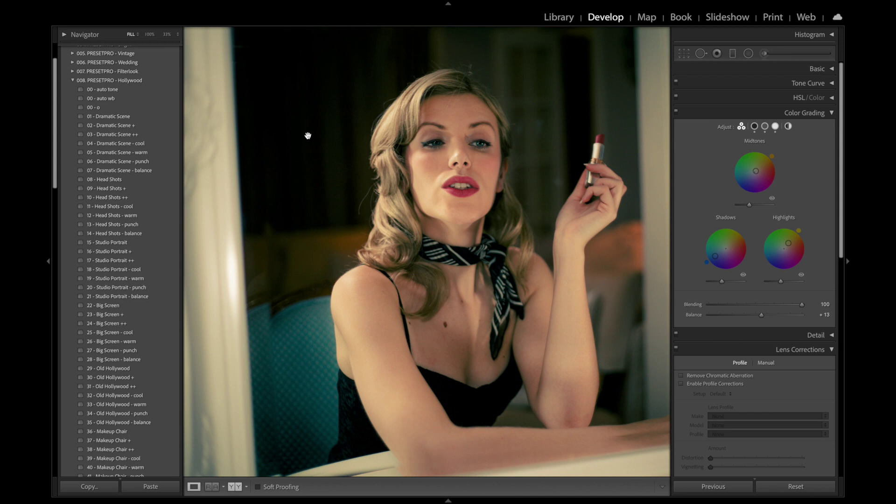
pyautogui.moveTo(306, 136); pyautogui.dragTo(289, 135)
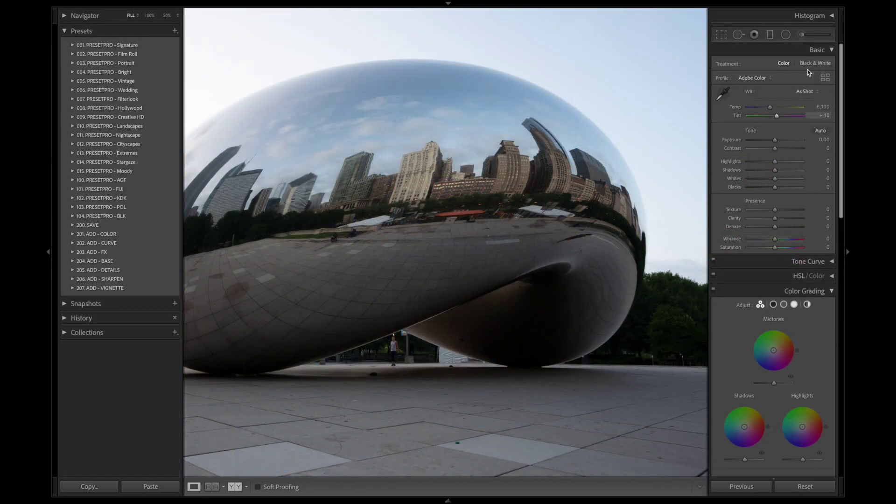
# - Check the histogram of the mirrored sculpture photo and apply the 03 - Skyline ++ preset from the Cityscapes group
pyautogui.click(833, 16)
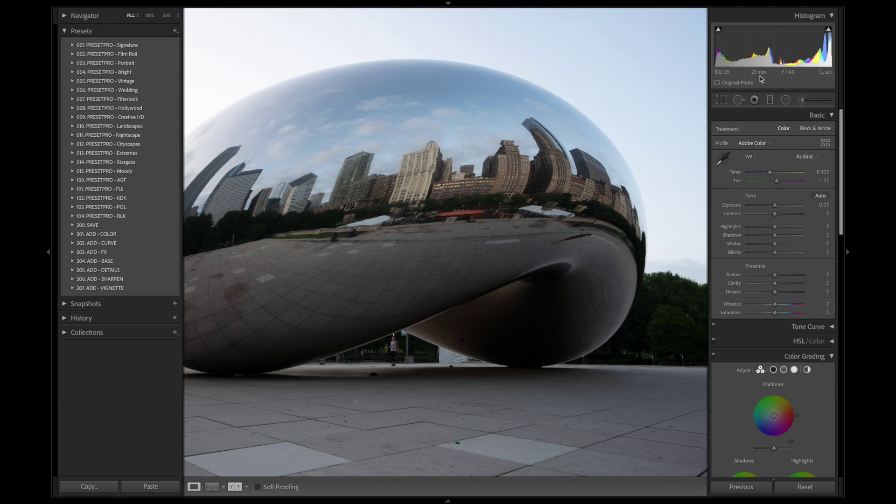
pyautogui.click(833, 16)
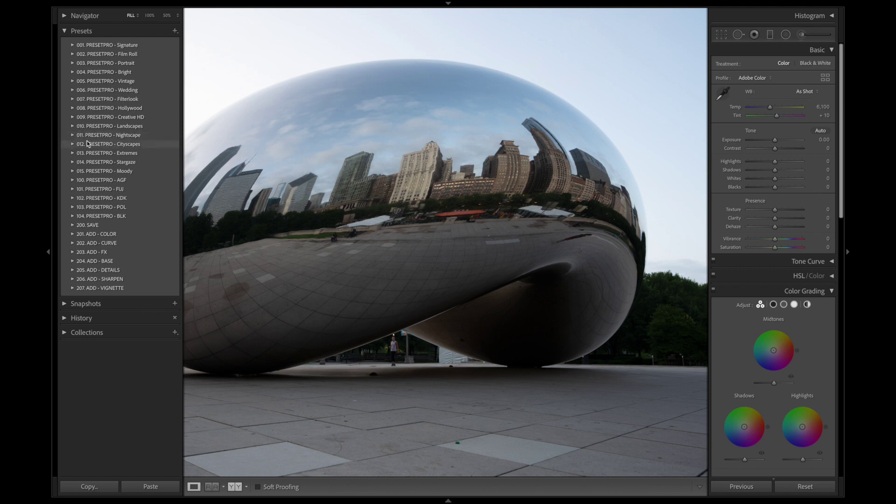
pyautogui.click(72, 144)
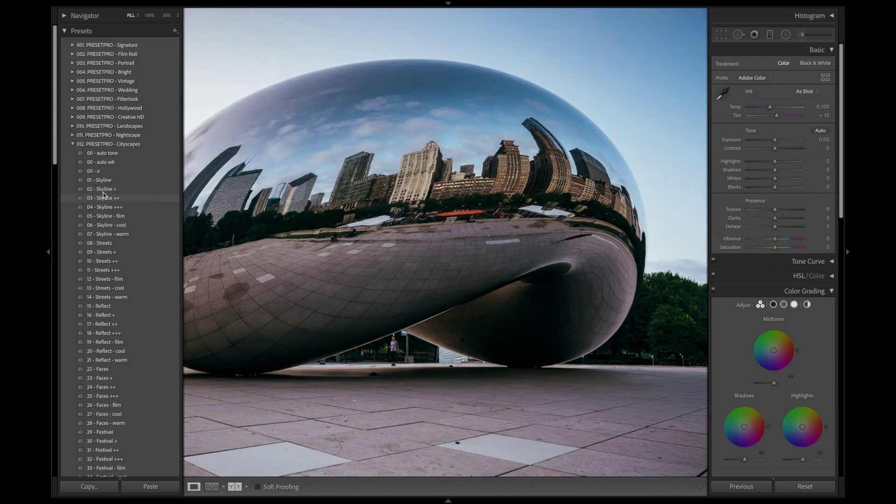
pyautogui.click(104, 201)
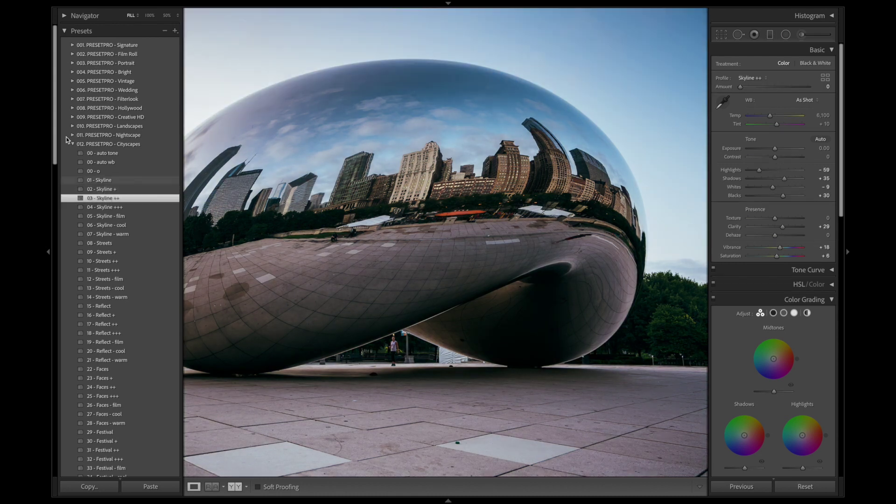
pyautogui.click(74, 144)
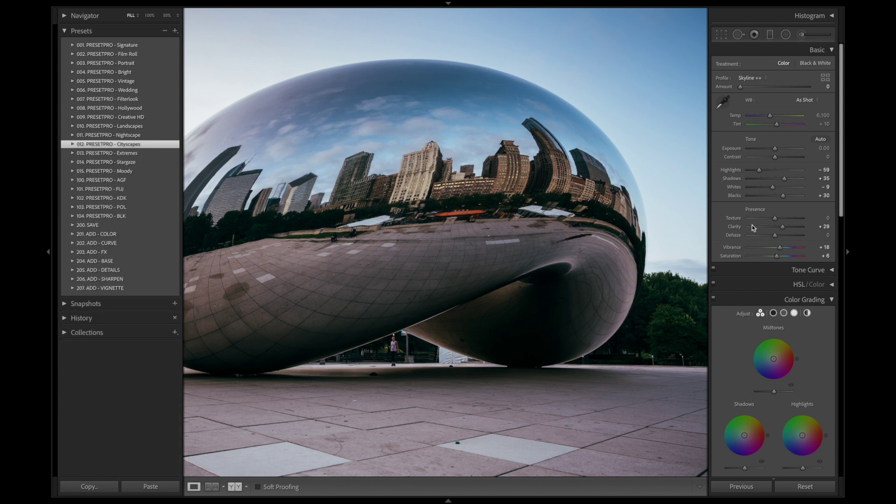
# - Reset the vibrance to 0 and set the shadows to +45, keeping the Skyline ++ profile amount at 0
pyautogui.doubleClick(780, 248)
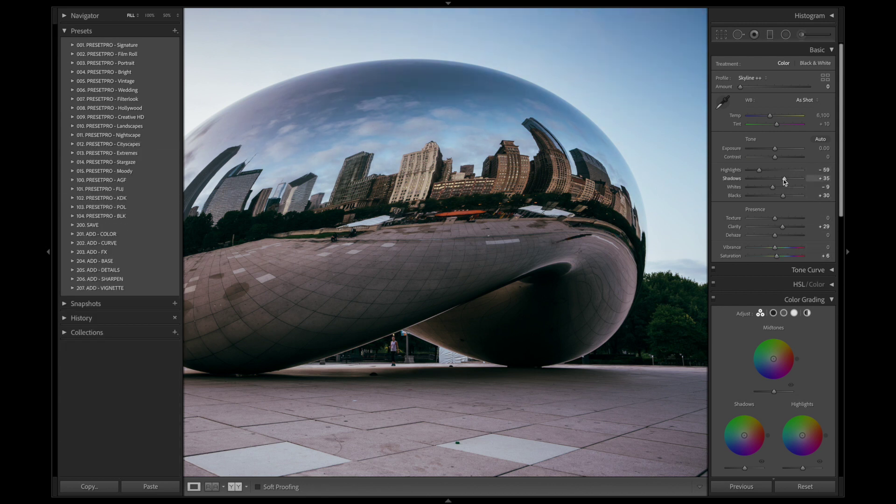
pyautogui.moveTo(786, 179); pyautogui.dragTo(789, 180)
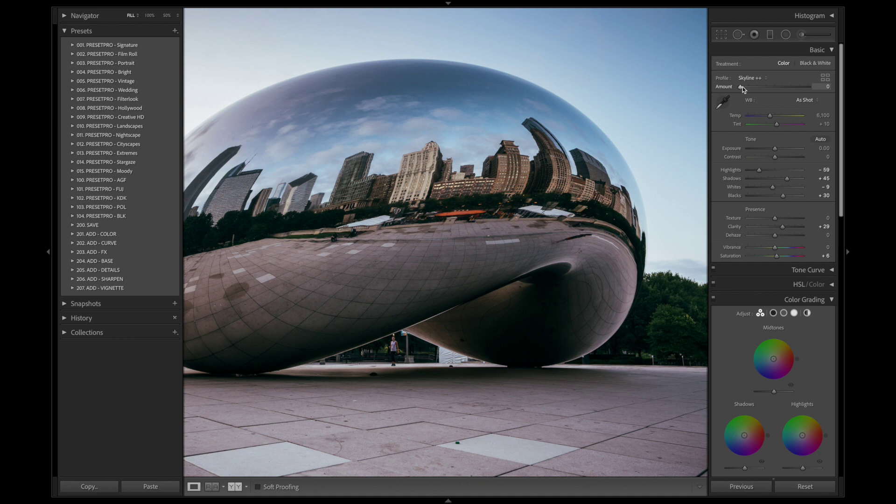
pyautogui.moveTo(741, 88)
pyautogui.mouseDown()
pyautogui.moveTo(763, 90)
pyautogui.moveTo(741, 88)
pyautogui.mouseUp()
pyautogui.click(833, 51)
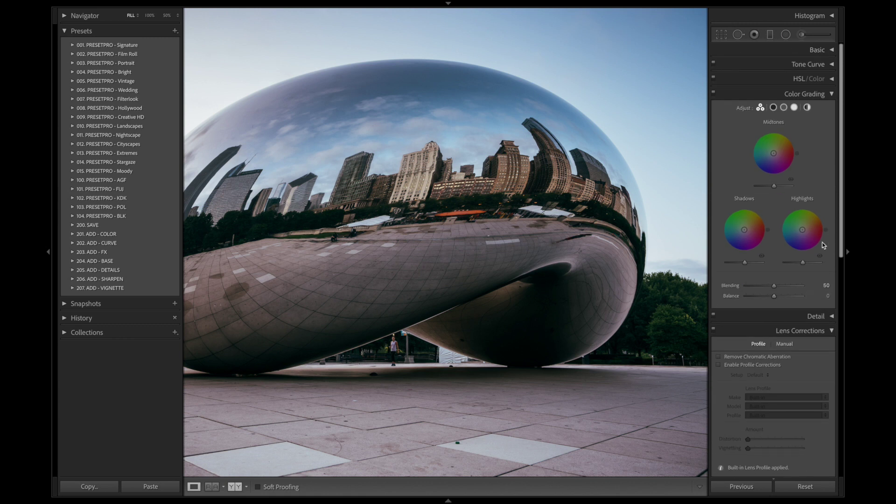
# - Apply the 01. COLOR - Orange + Teal preset from the ADD - COLOR group to the sculpture photo
pyautogui.click(73, 235)
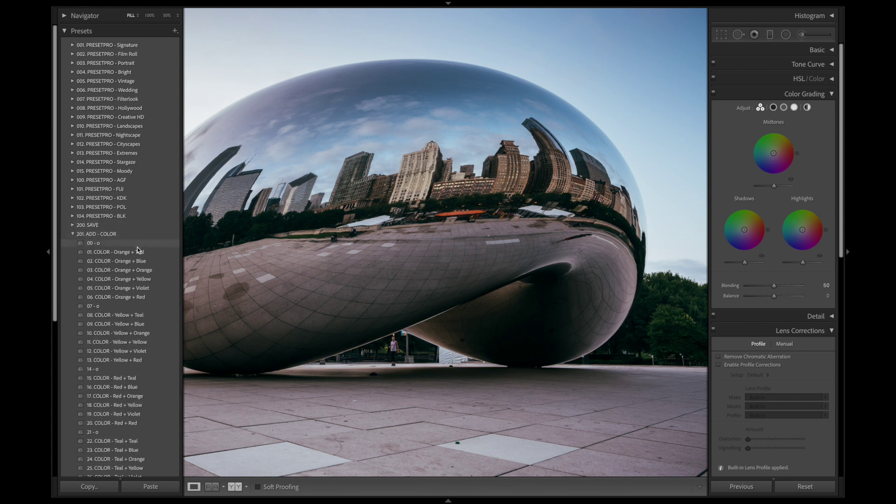
pyautogui.click(137, 252)
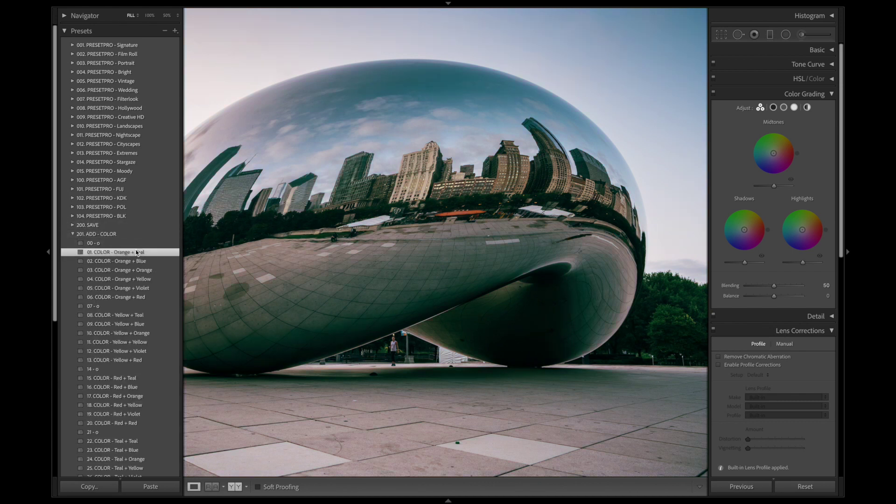
pyautogui.click(73, 234)
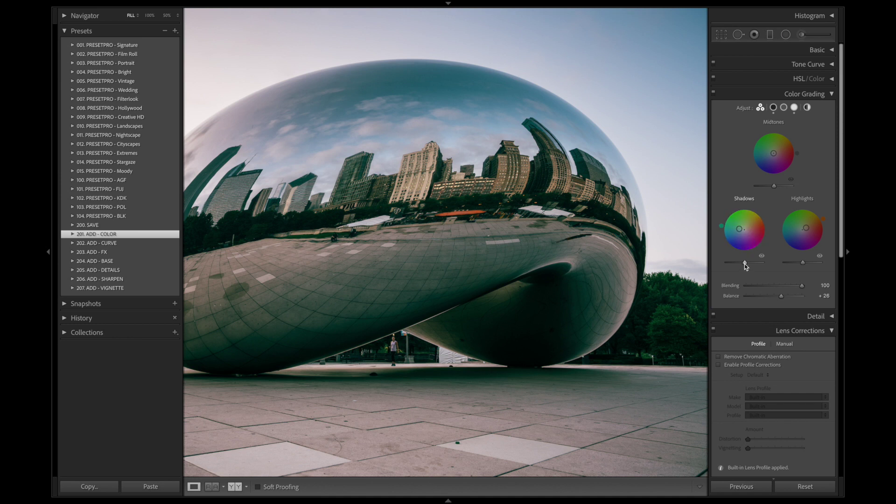
# - Set the color grading balance to +14 and tint the midtones with hue 158 and saturation 31, lowering their luminance slightly
pyautogui.moveTo(777, 299)
pyautogui.mouseDown()
pyautogui.moveTo(752, 297)
pyautogui.moveTo(784, 302)
pyautogui.mouseUp()
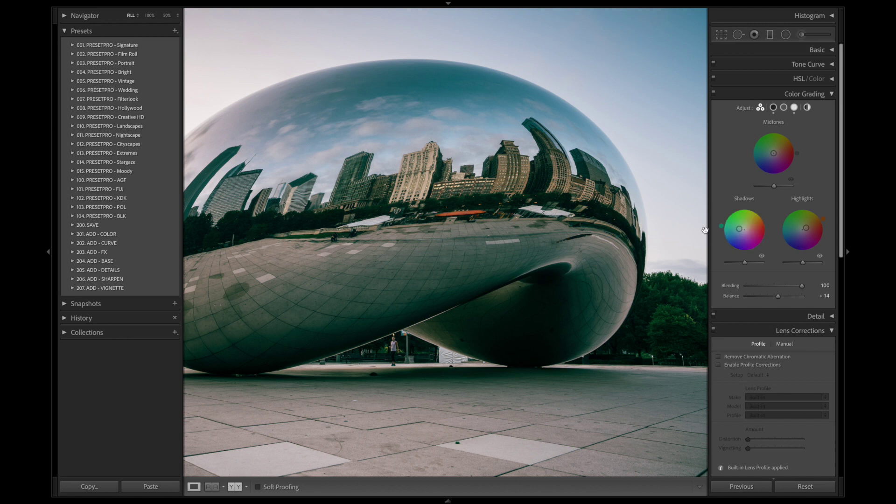
pyautogui.moveTo(773, 153); pyautogui.dragTo(768, 151)
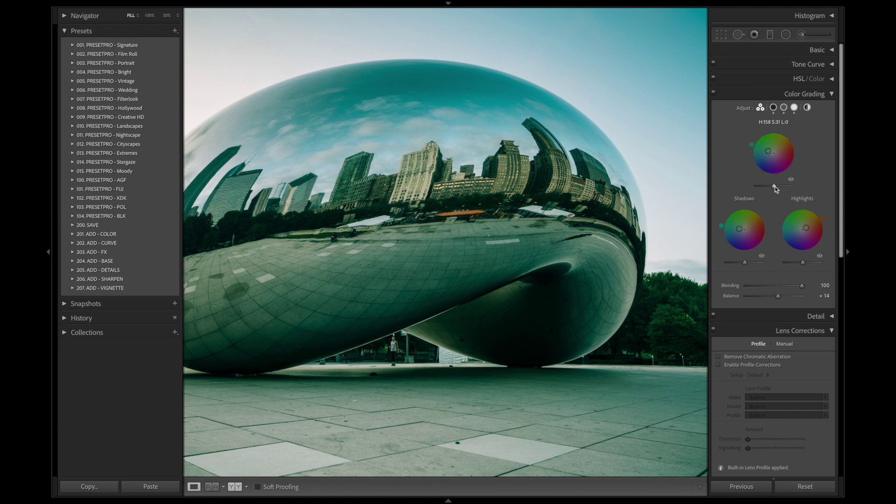
pyautogui.moveTo(774, 186)
pyautogui.mouseDown()
pyautogui.moveTo(788, 186)
pyautogui.moveTo(764, 187)
pyautogui.moveTo(772, 188)
pyautogui.mouseUp()
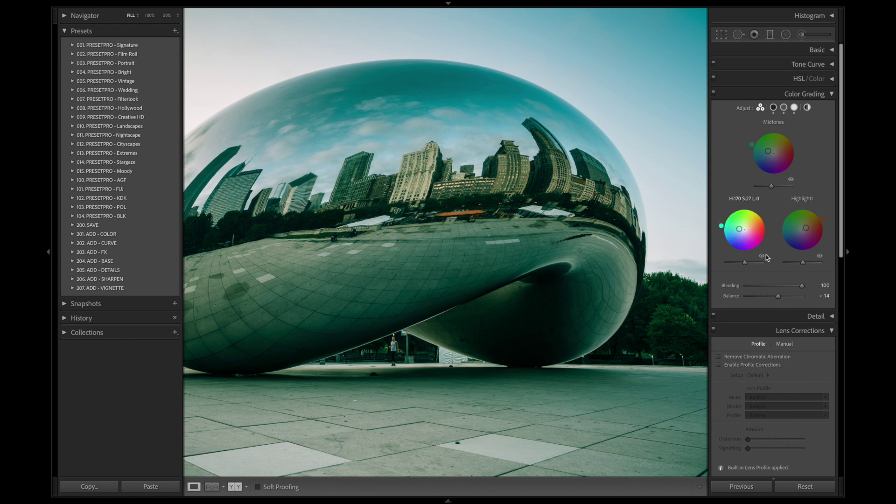
# - Warm the sculpture photo's temperature to 6,679, and set blacks to +42 and clarity to +20
pyautogui.click(833, 49)
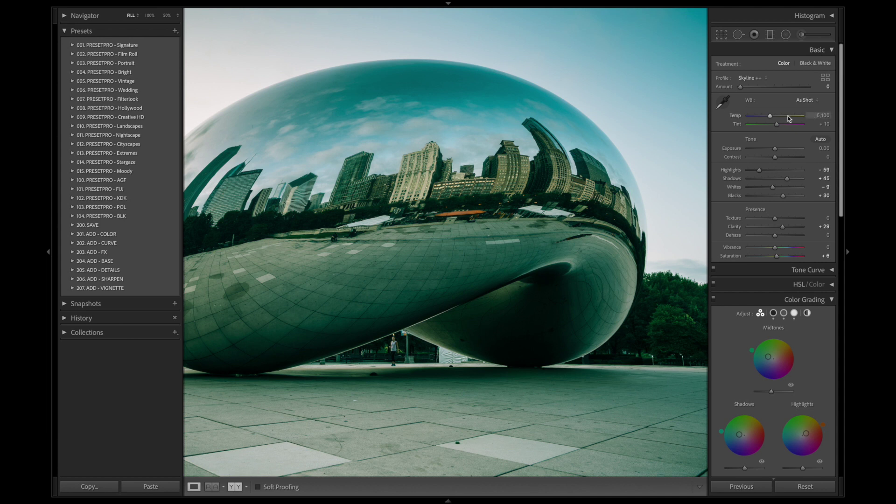
pyautogui.moveTo(770, 116); pyautogui.dragTo(773, 116)
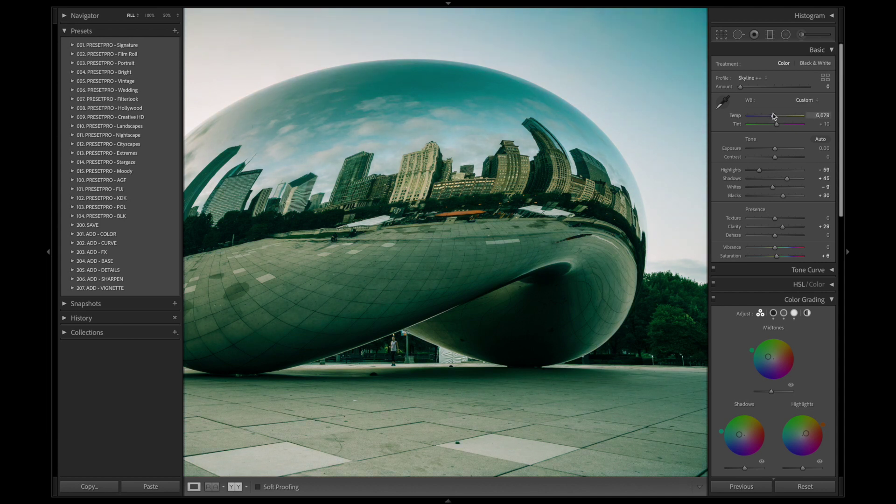
pyautogui.doubleClick(784, 229)
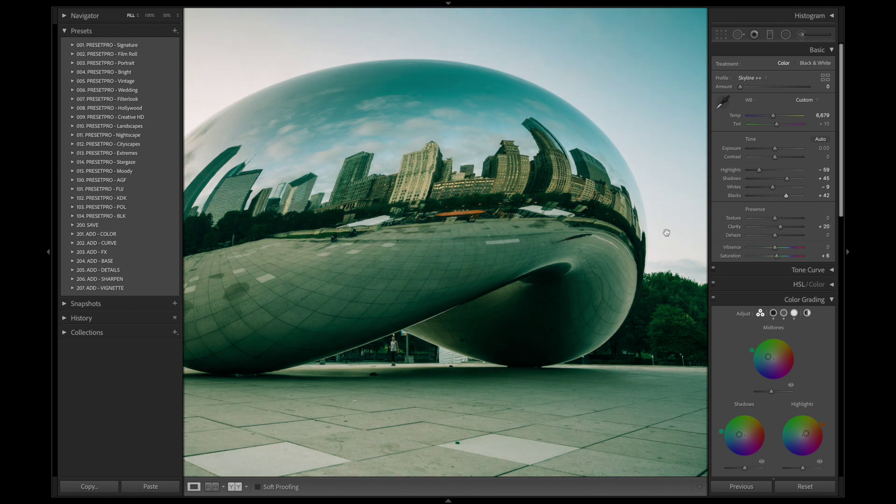
pyautogui.click(833, 50)
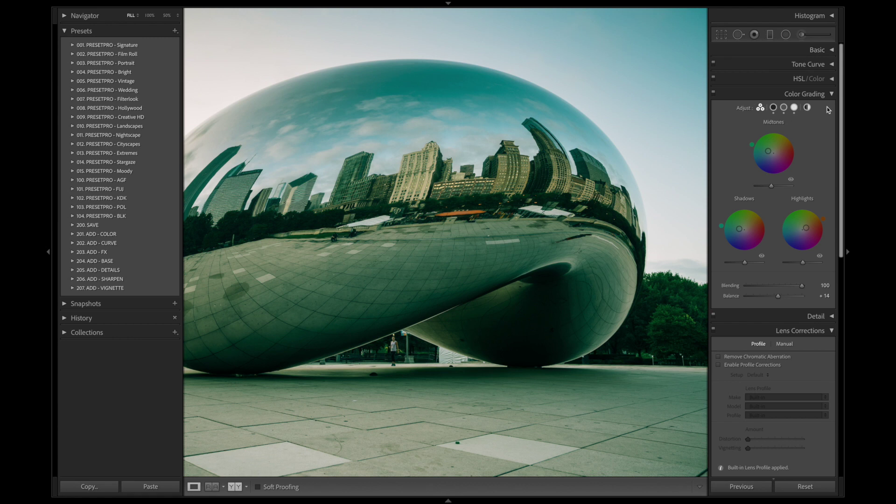
# - Compare the sculpture photo without and with its color grading by switching the color grading adjustments off and back on
pyautogui.click(714, 94)
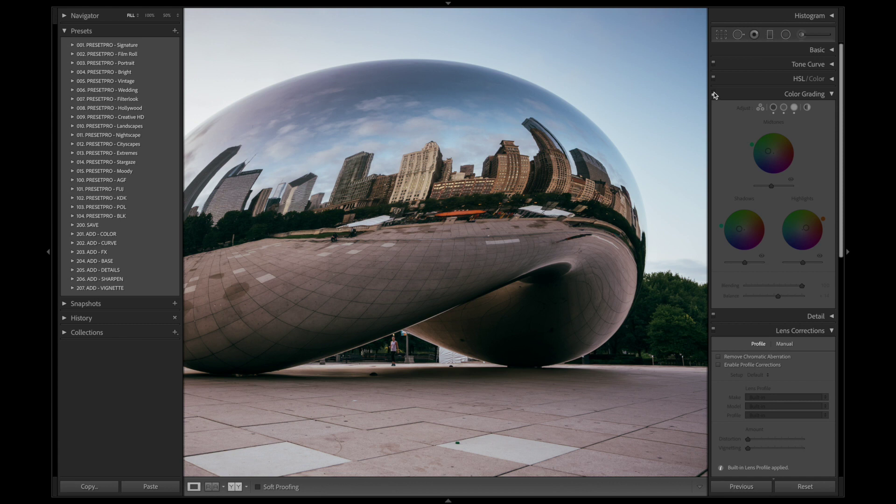
pyautogui.click(714, 95)
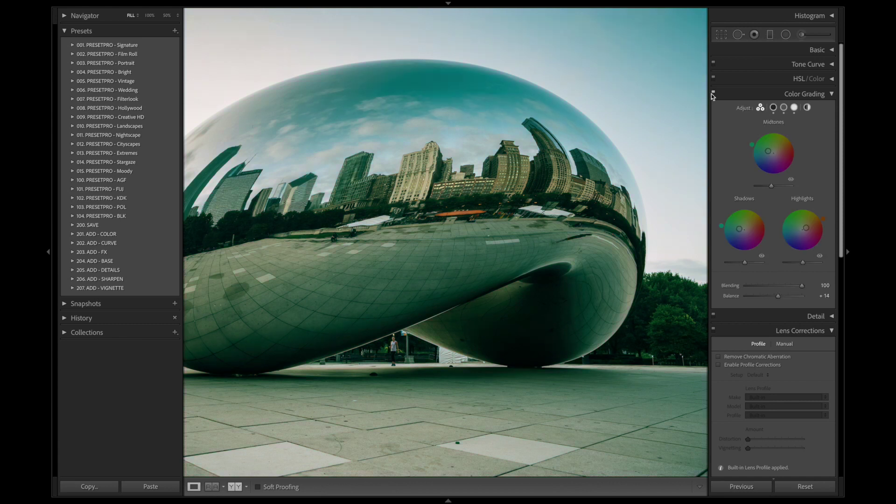
# - Apply the 09 - Fearless ++ preset from the PRESETPRO - Signature group and tint the global color grading with hue 143 and saturation 17
pyautogui.click(73, 46)
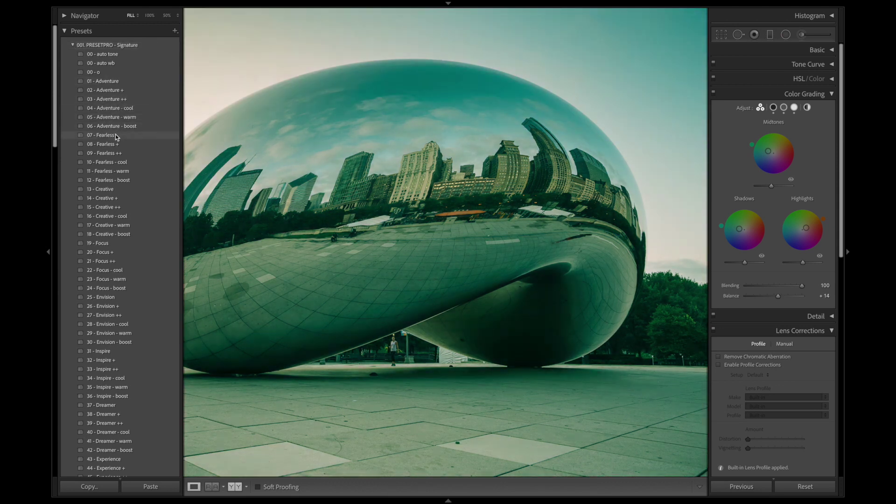
pyautogui.click(140, 153)
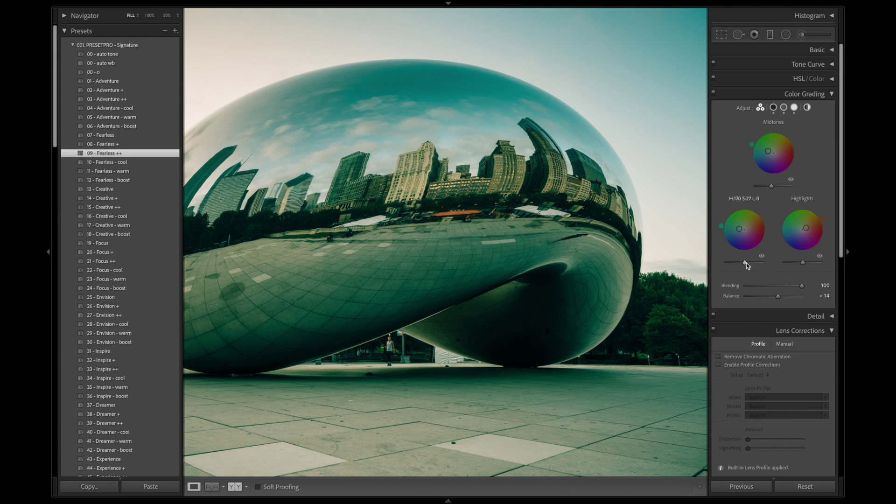
pyautogui.click(807, 108)
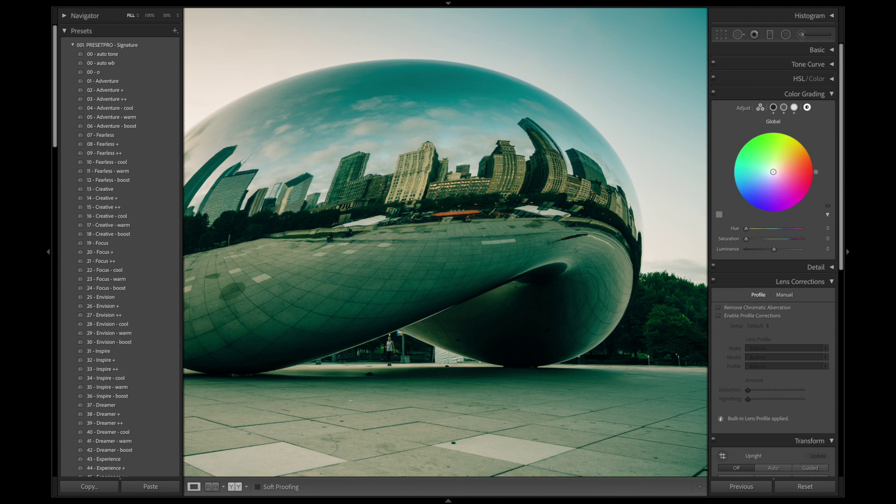
pyautogui.moveTo(773, 172); pyautogui.dragTo(768, 167)
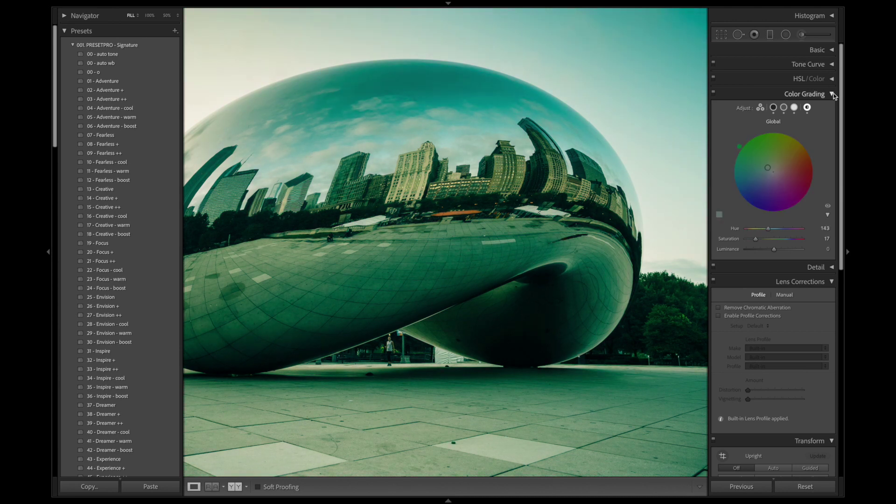